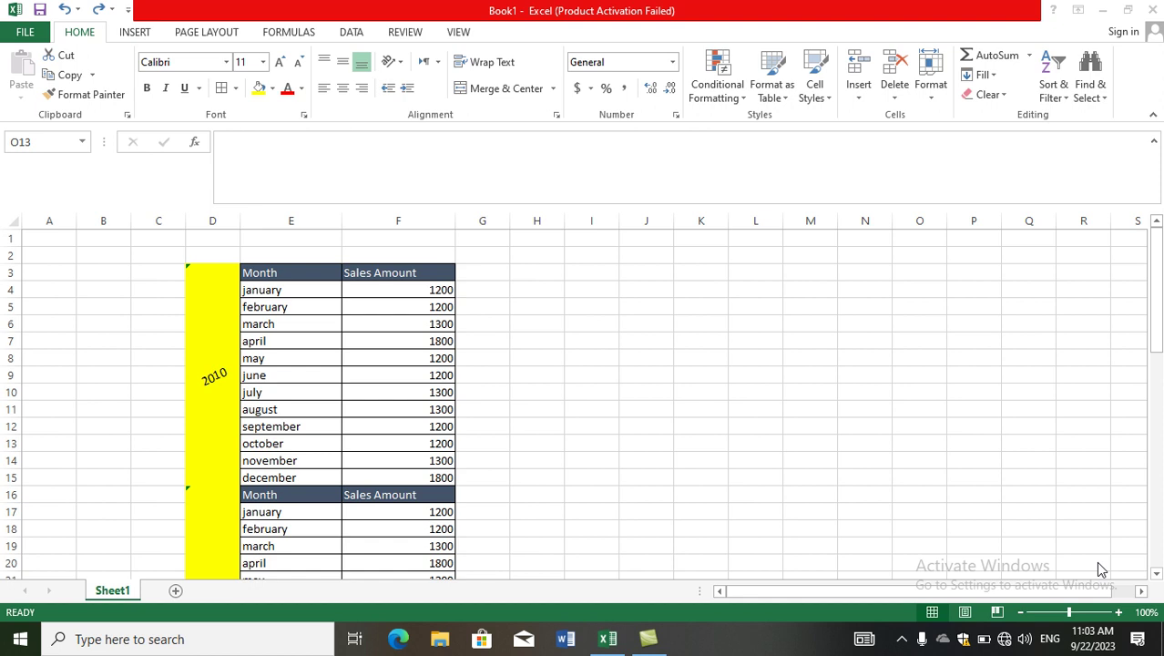
Step: Glance at the Conditional Formatting options, then browse the 2010–2012 year blocks into the Sales Amount column
{"action": "left_click", "coordinate": [724, 94]}
{"action": "mouse_move", "coordinate": [774, 125]}
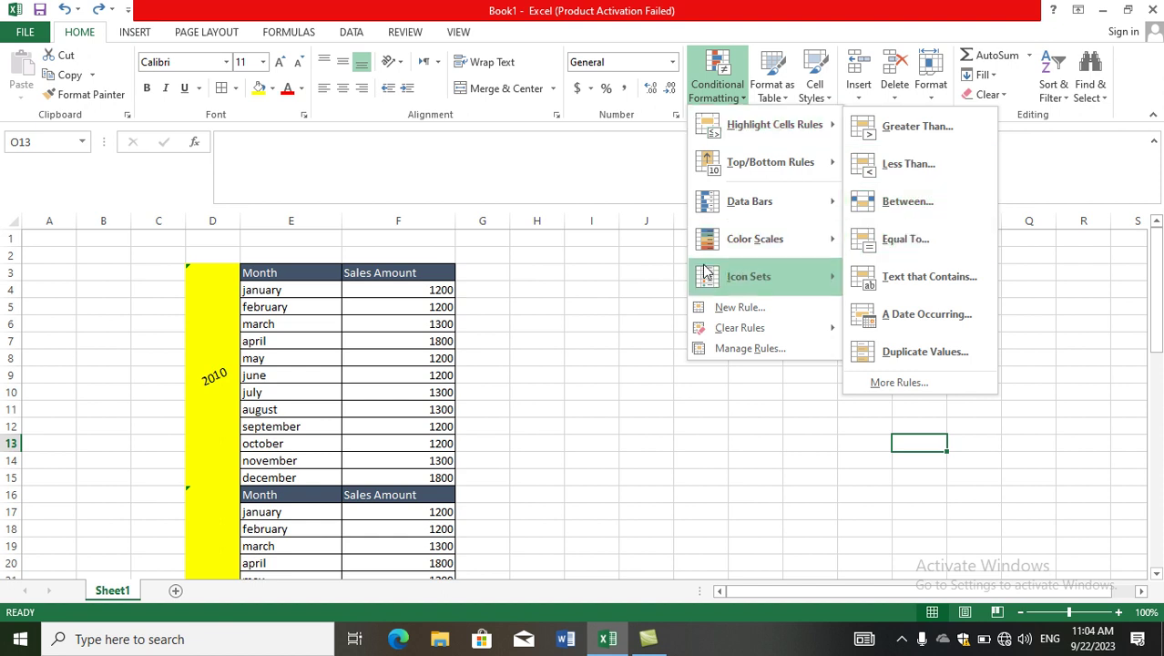
{"action": "left_click", "coordinate": [634, 284]}
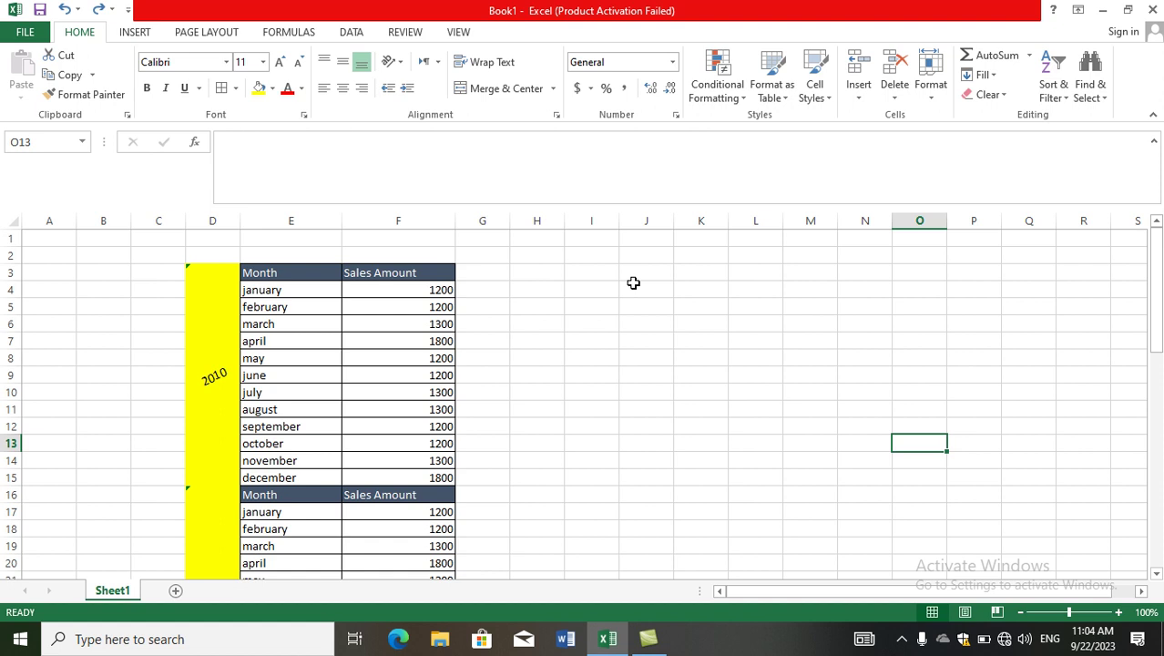
{"action": "left_click", "coordinate": [218, 369]}
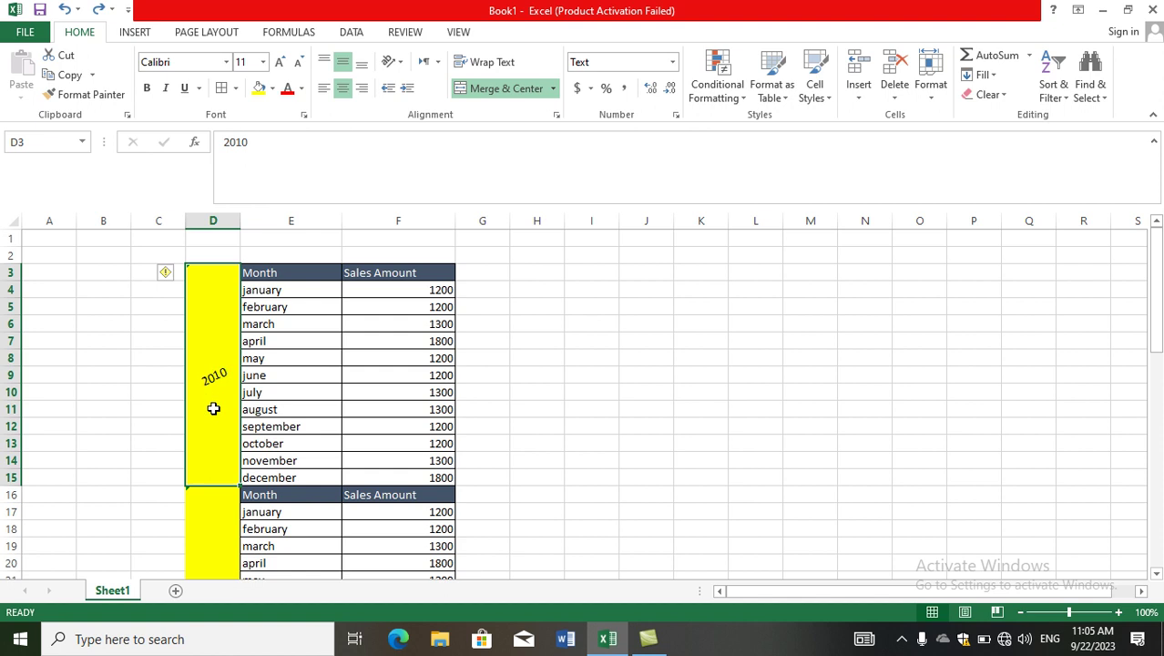
{"action": "key", "text": "Down"}
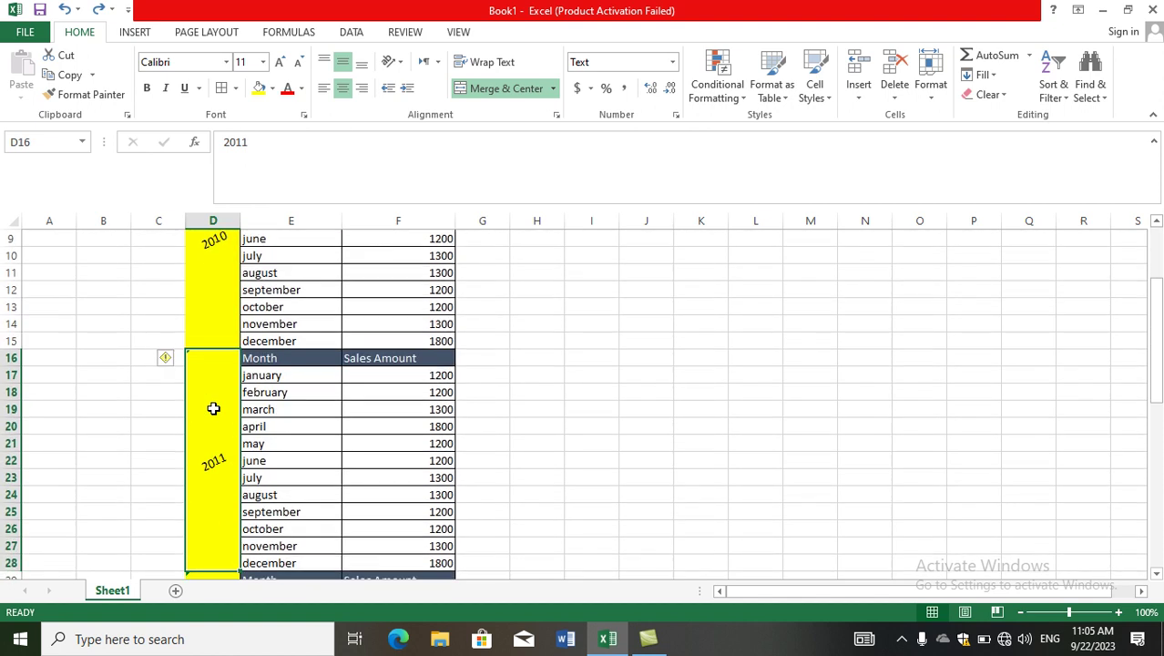
{"action": "key", "text": "Down"}
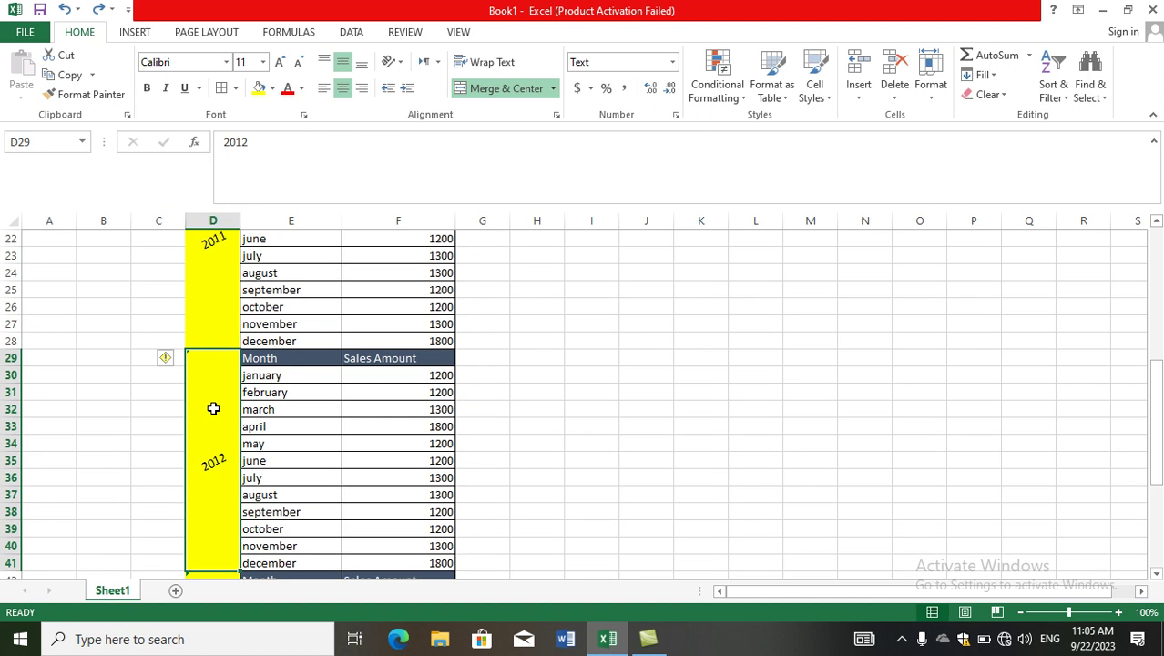
{"action": "key", "text": "Up"}
{"action": "key", "text": "Up"}
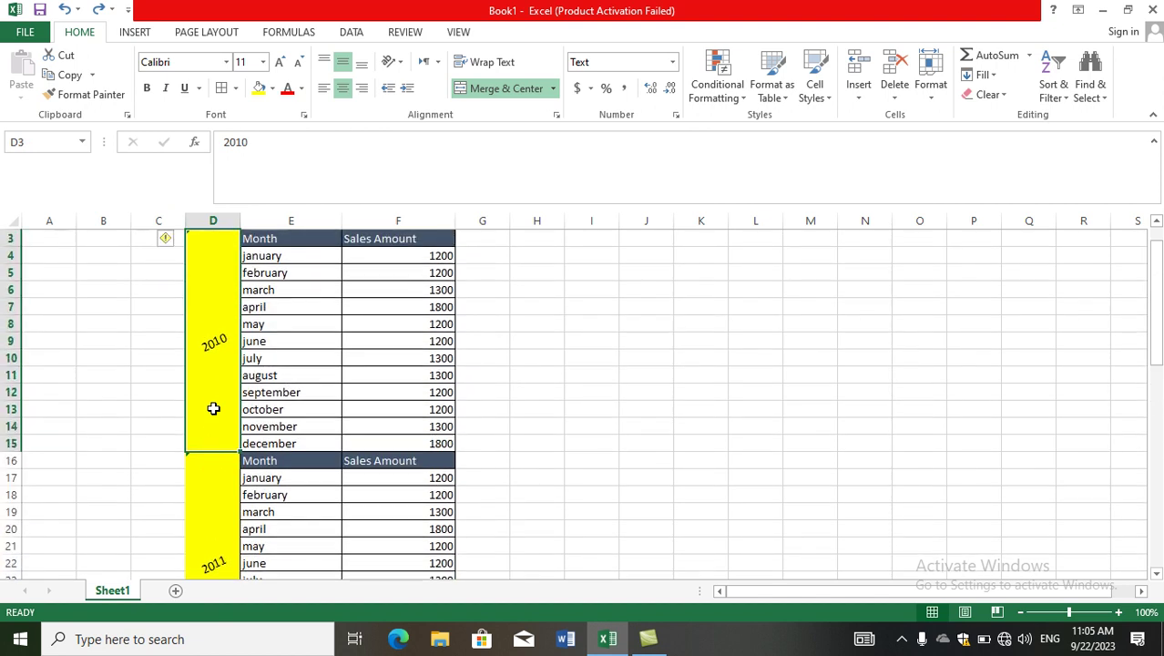
{"action": "key", "text": "Right"}
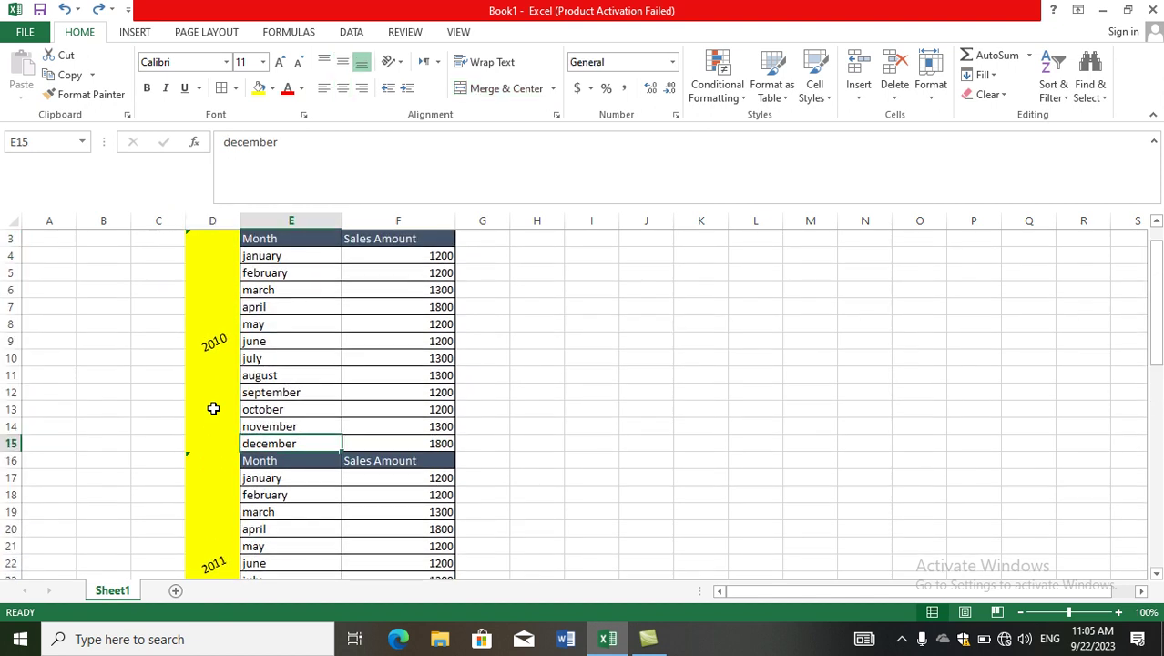
{"action": "key", "text": "Up"}
{"action": "key", "text": "Up"}
{"action": "key", "text": "Up"}
{"action": "key", "text": "Up"}
{"action": "key", "text": "Up"}
{"action": "key", "text": "Up"}
{"action": "key", "text": "Up"}
{"action": "key", "text": "Up"}
{"action": "key", "text": "Up"}
{"action": "key", "text": "Up"}
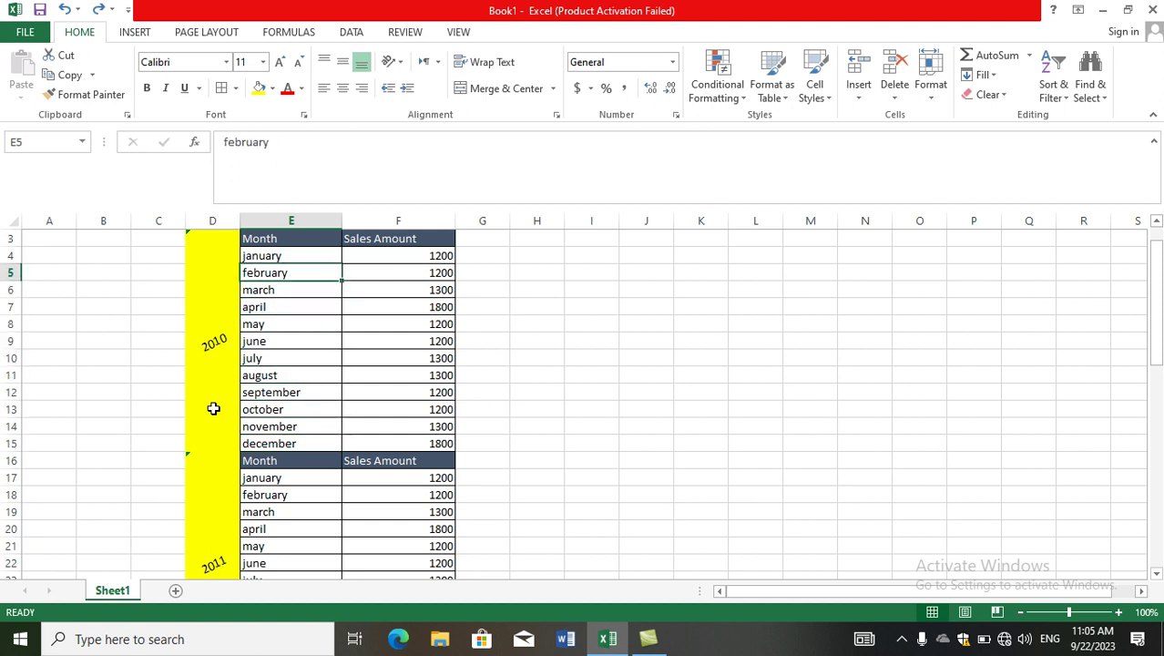
{"action": "key", "text": "Right"}
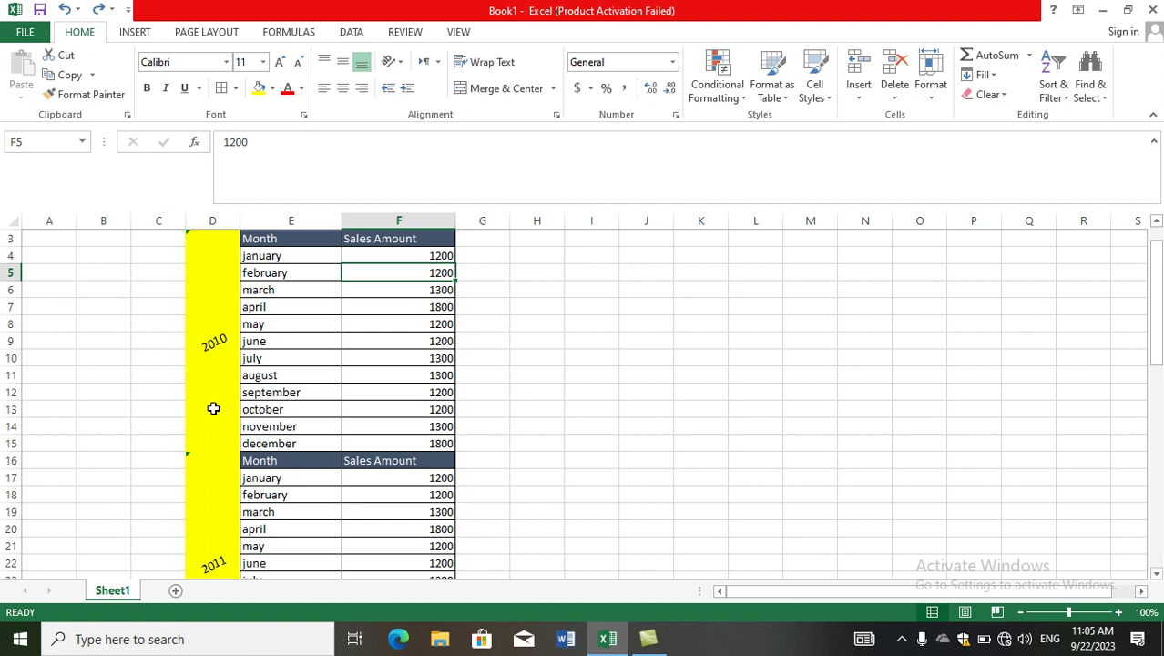
{"action": "key", "text": "Down"}
{"action": "key", "text": "Down"}
{"action": "key", "text": "Down"}
{"action": "key", "text": "Down"}
{"action": "key", "text": "Down"}
{"action": "key", "text": "Down"}
{"action": "key", "text": "Down"}
{"action": "key", "text": "Down"}
{"action": "key", "text": "Down"}
{"action": "key", "text": "Down"}
{"action": "key", "text": "Down"}
{"action": "key", "text": "Down"}
{"action": "key", "text": "Down"}
{"action": "key", "text": "Down"}
{"action": "key", "text": "Down"}
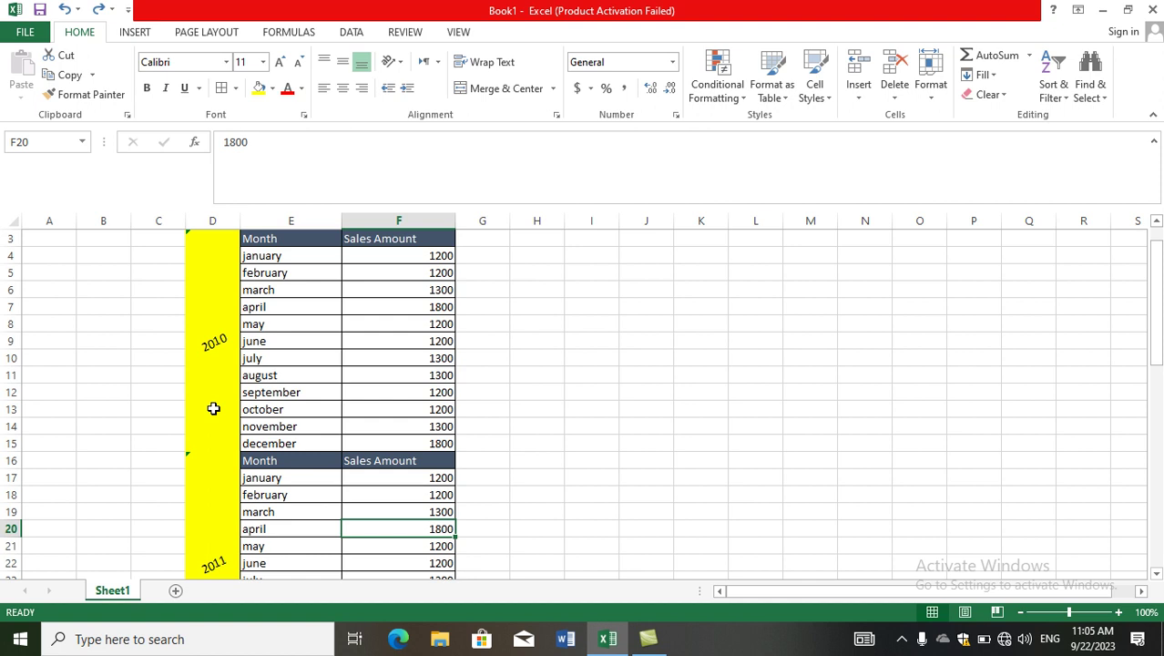
Step: Step through the Sales Amount values from F4, then return to the header cell F3
{"action": "left_click", "coordinate": [415, 256]}
{"action": "key", "text": "Down"}
{"action": "key", "text": "Down"}
{"action": "key", "text": "Down"}
{"action": "key", "text": "Down"}
{"action": "key", "text": "Down"}
{"action": "key", "text": "Down"}
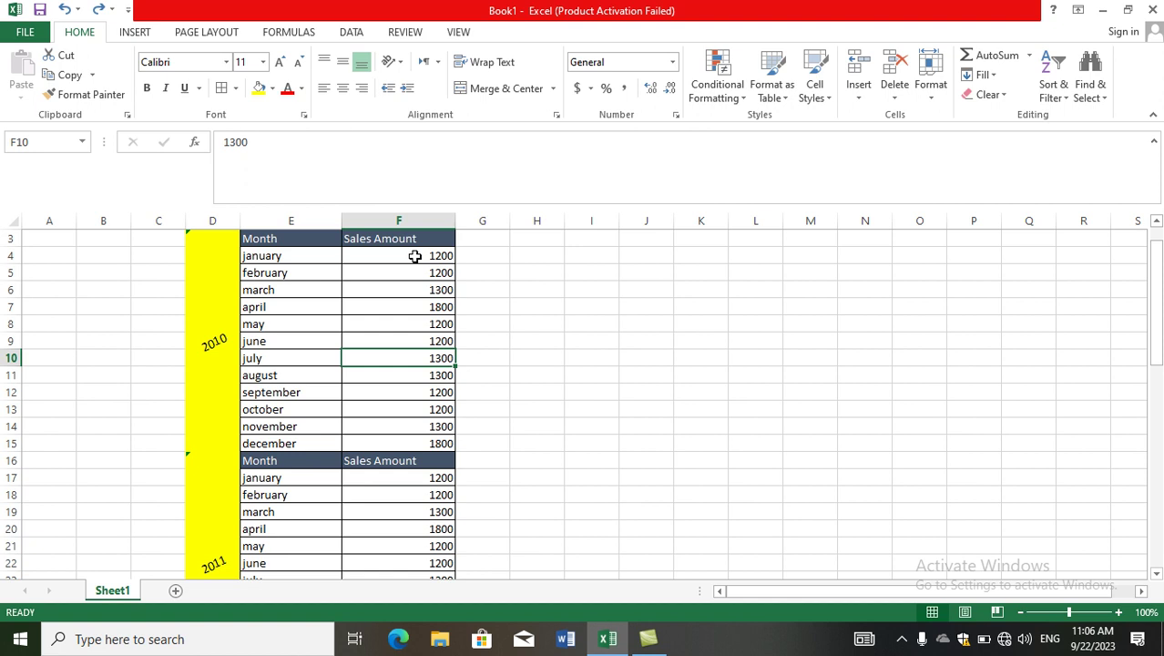
{"action": "key", "text": "Up"}
{"action": "key", "text": "Up"}
{"action": "key", "text": "Up"}
{"action": "key", "text": "Up"}
{"action": "key", "text": "Up"}
{"action": "key", "text": "Up"}
{"action": "key", "text": "Up"}
{"action": "key", "text": "Up"}
{"action": "key", "text": "Up"}
{"action": "left_click", "coordinate": [415, 256]}
{"action": "key", "text": "Down"}
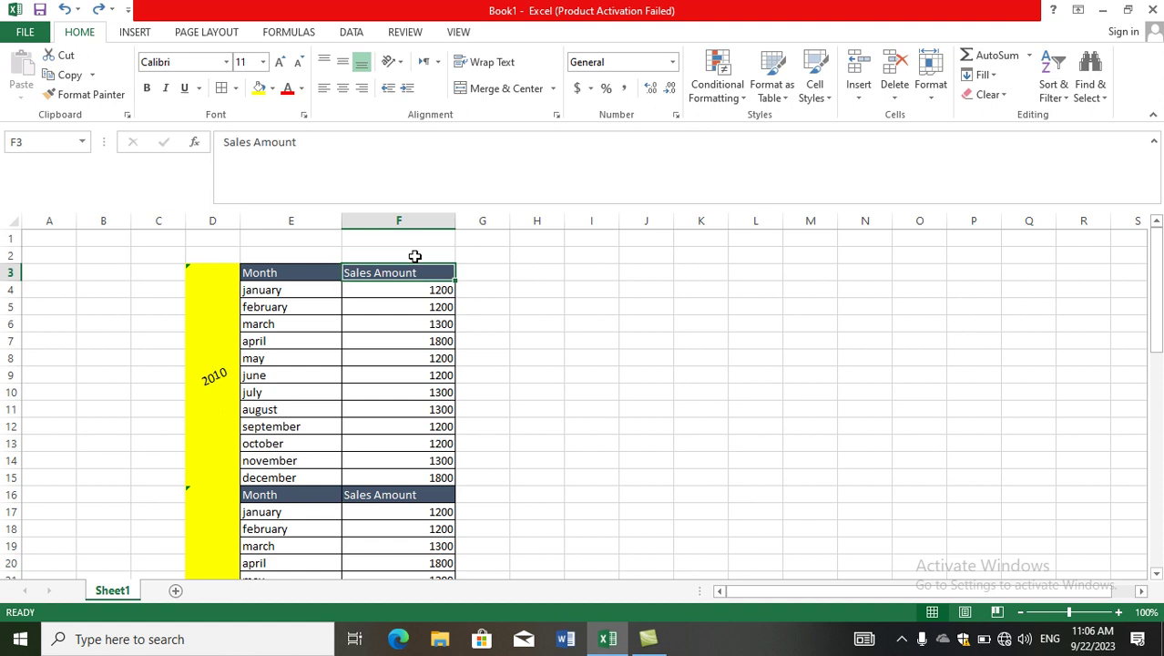
Step: Select the Sales Amount values from F4 down column F
{"action": "left_click", "coordinate": [729, 73]}
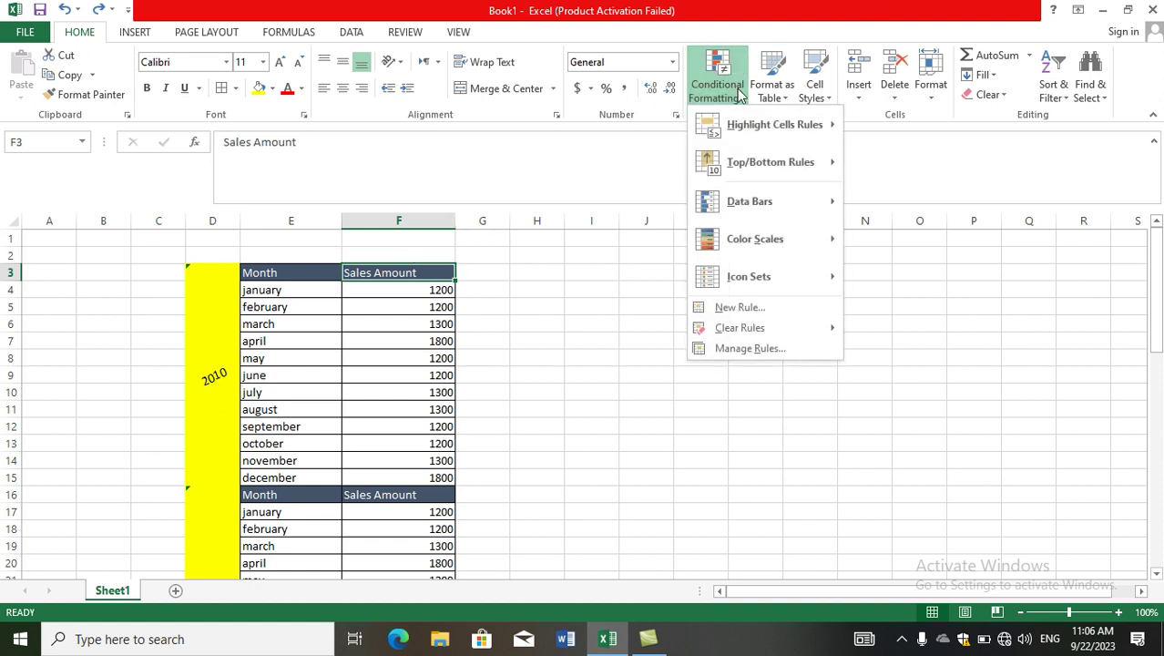
{"action": "mouse_move", "coordinate": [774, 125]}
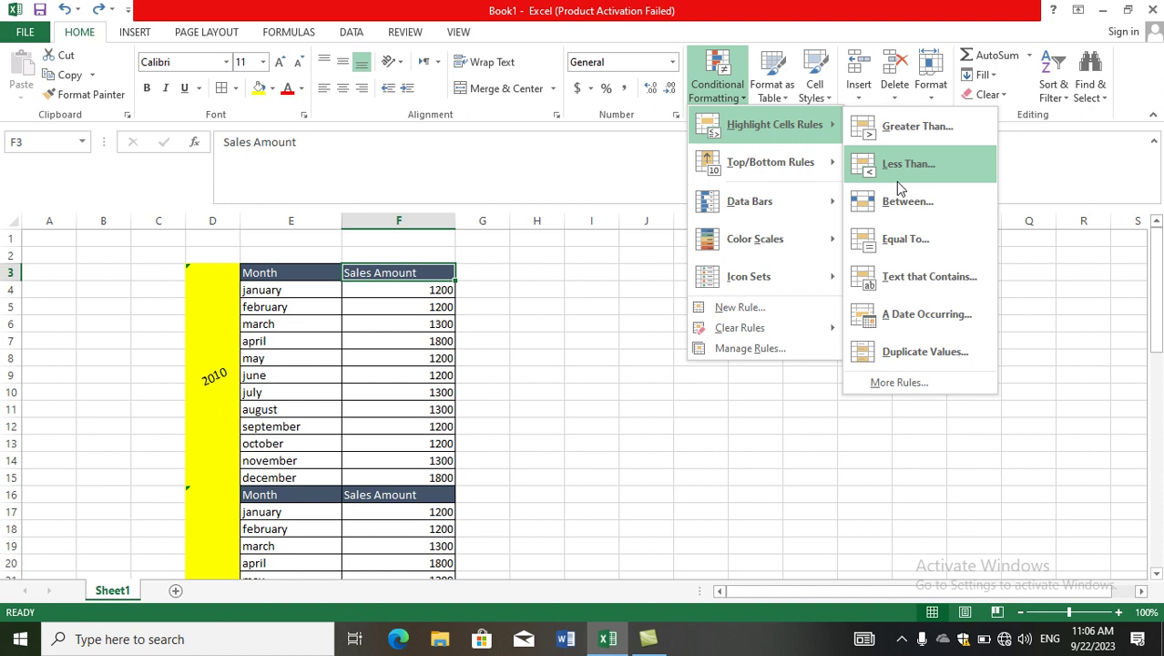
{"action": "key", "text": "Escape"}
{"action": "key", "text": "Escape"}
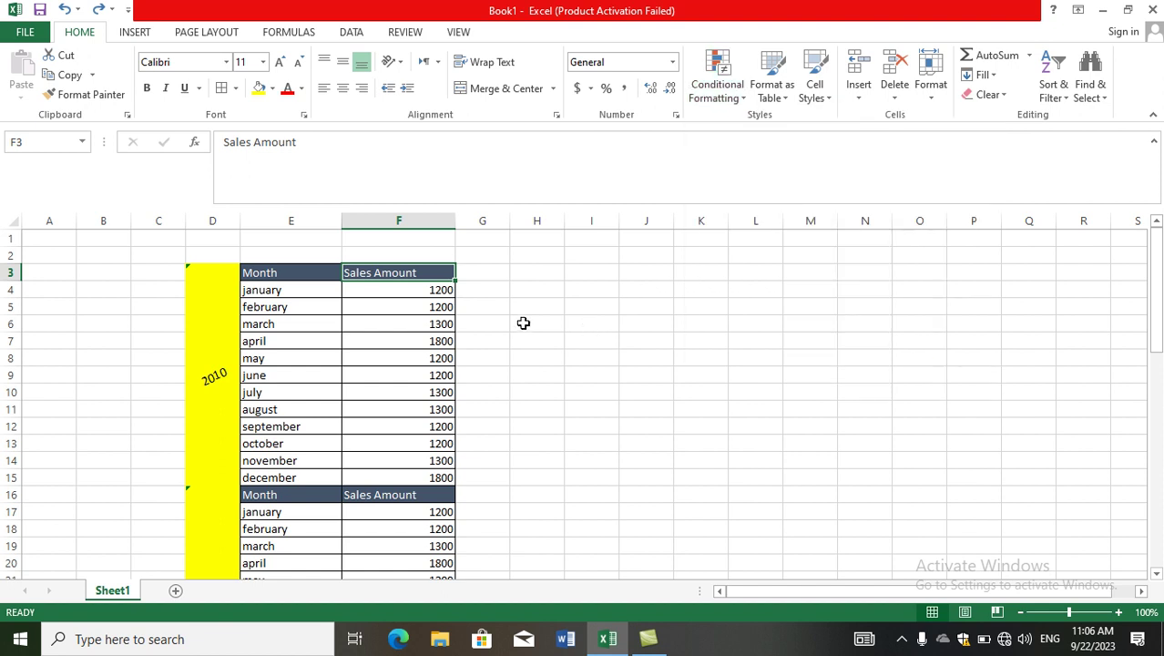
{"action": "mouse_move", "coordinate": [408, 291]}
{"action": "left_mouse_down"}
{"action": "mouse_move", "coordinate": [384, 426]}
{"action": "mouse_move", "coordinate": [392, 602]}
{"action": "left_mouse_up"}
{"action": "left_click", "coordinate": [725, 77]}
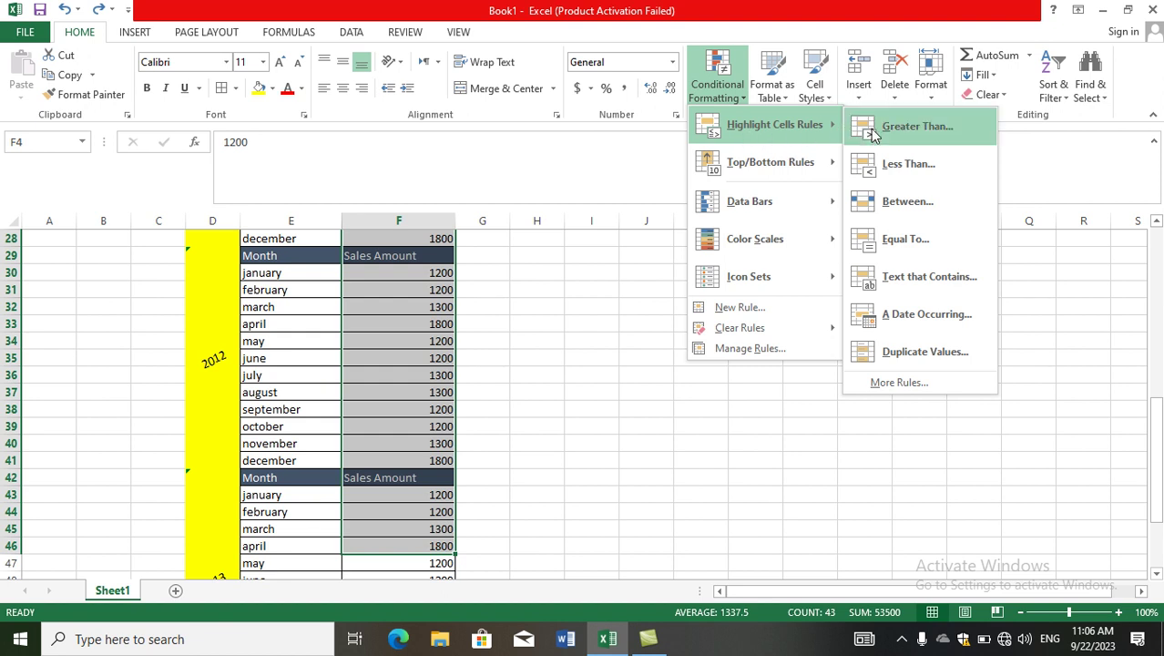
{"action": "left_click", "coordinate": [915, 127]}
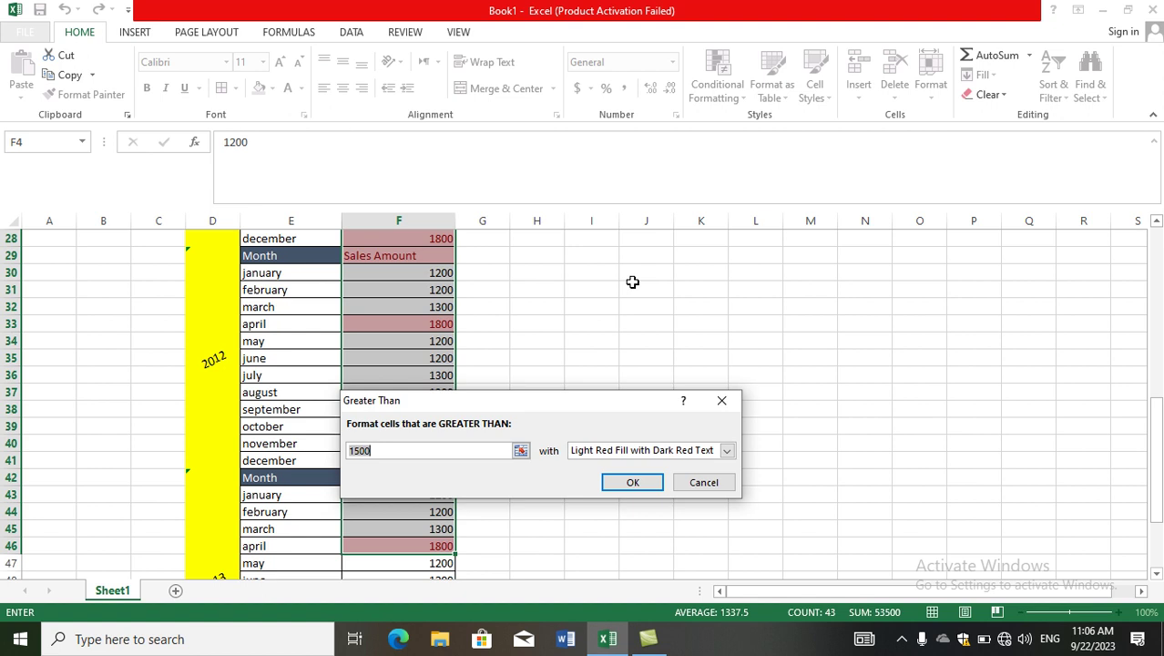
{"action": "left_click", "coordinate": [422, 274]}
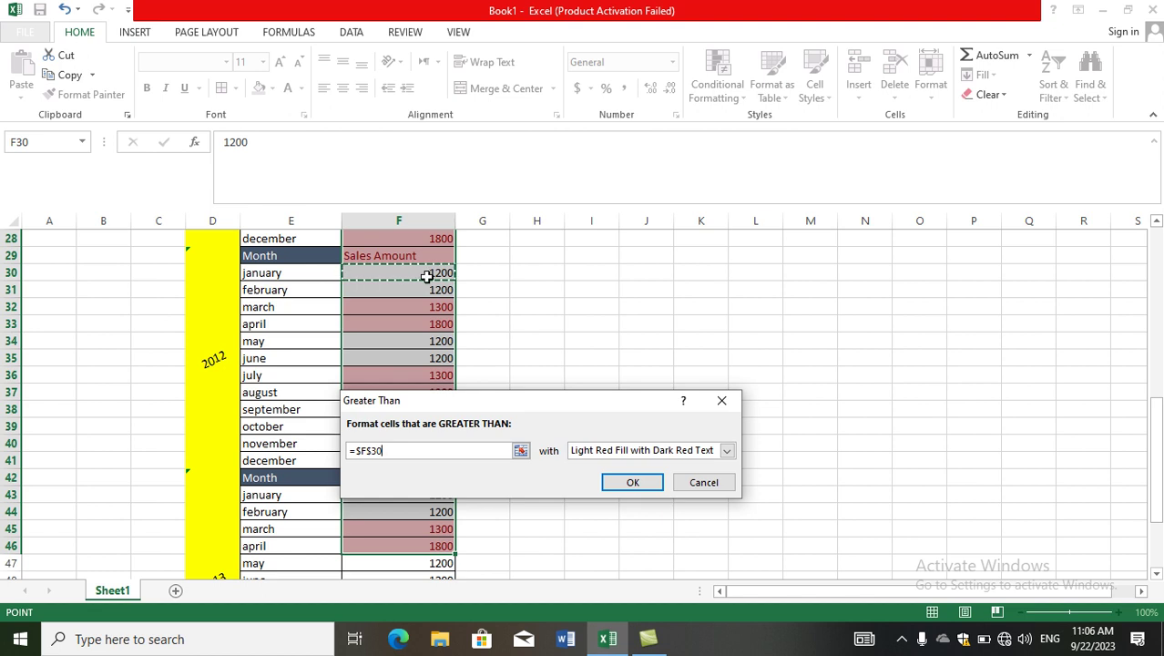
{"action": "left_click", "coordinate": [633, 482]}
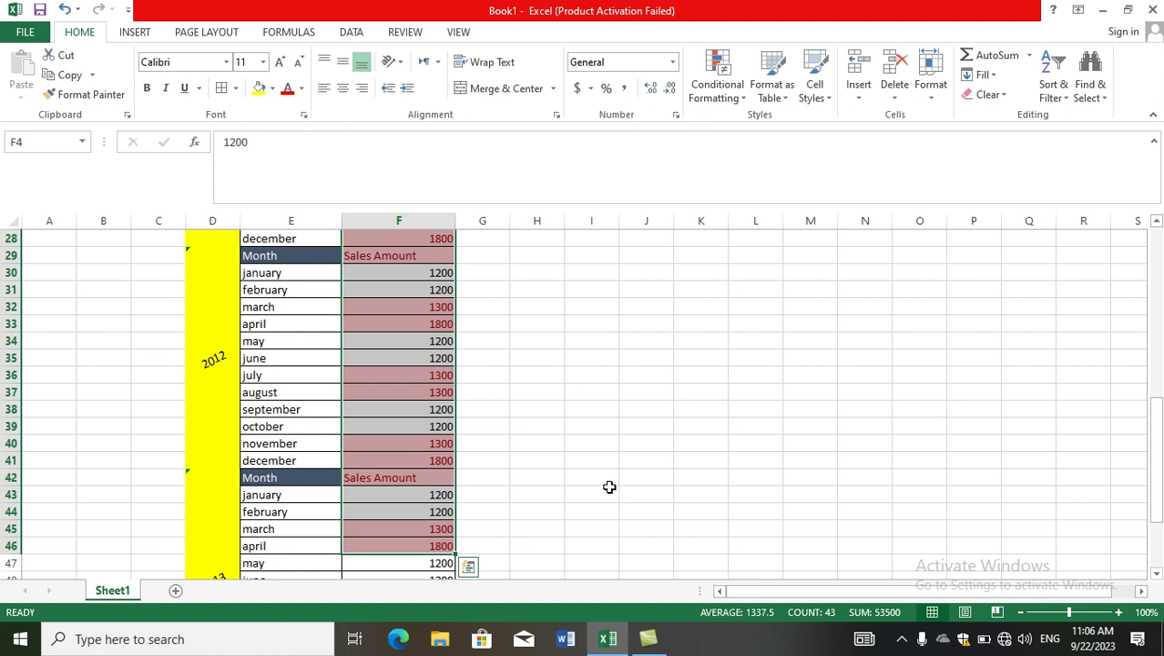
{"action": "left_click", "coordinate": [429, 308]}
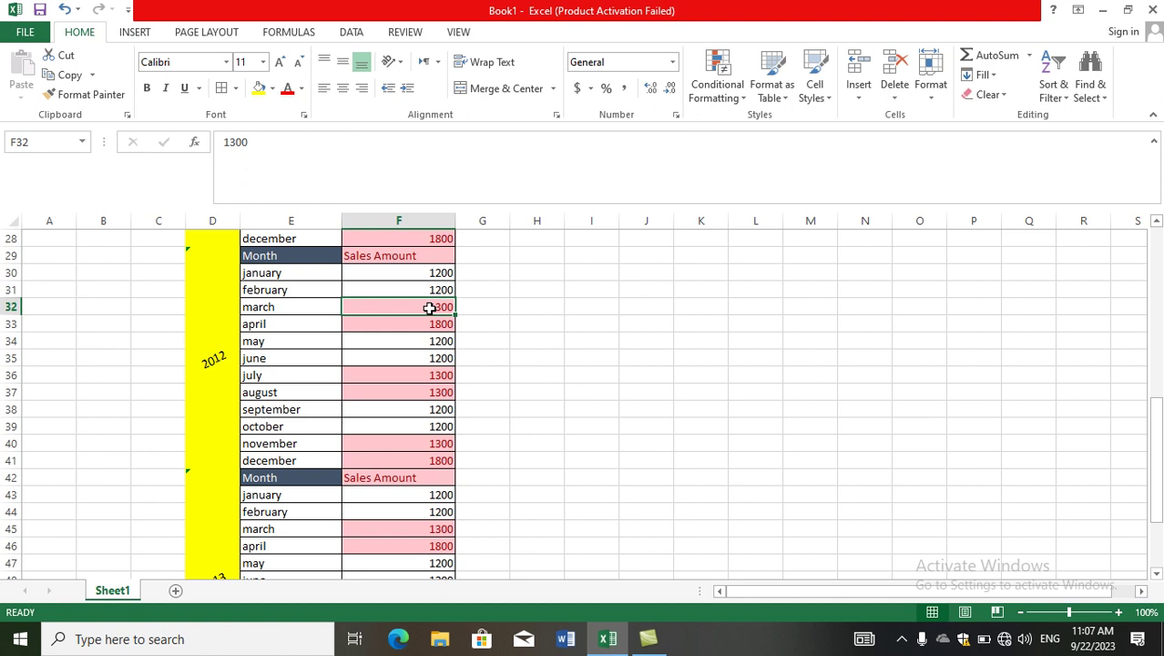
{"action": "key", "text": "Down"}
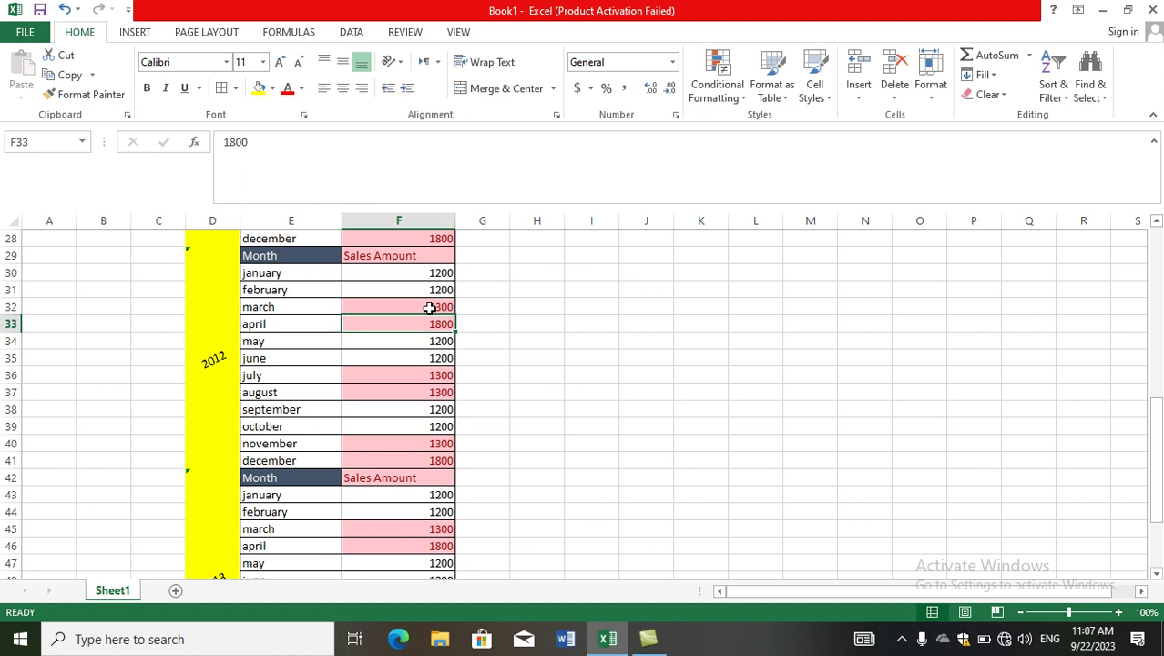
{"action": "key", "text": "Down"}
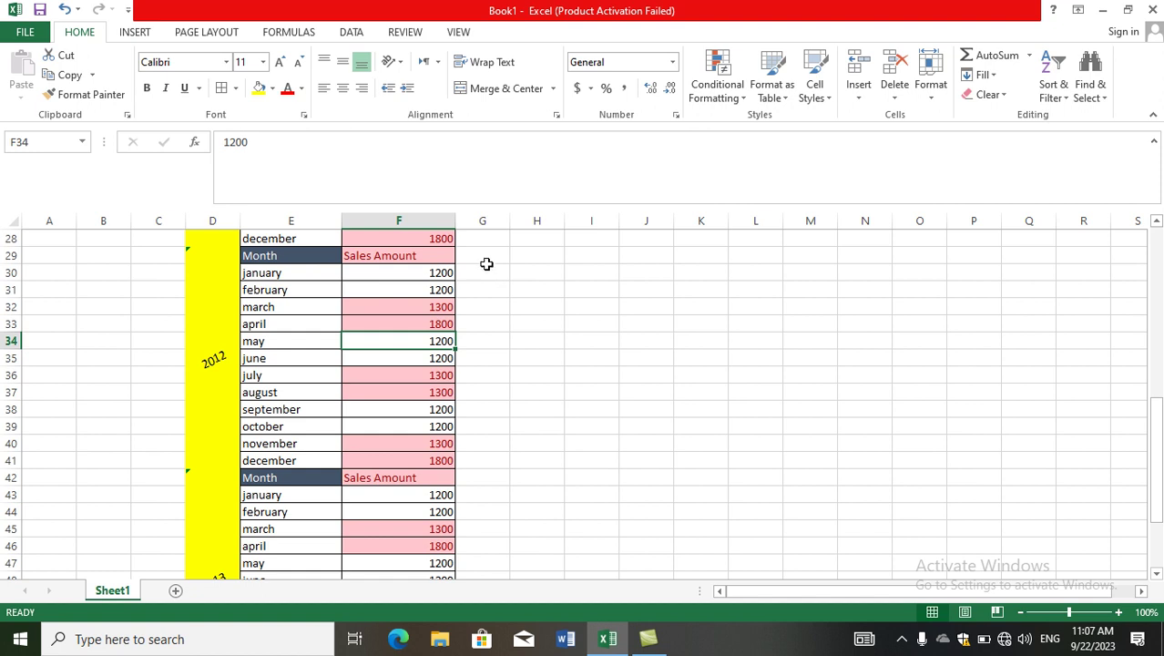
{"action": "left_click", "coordinate": [485, 255]}
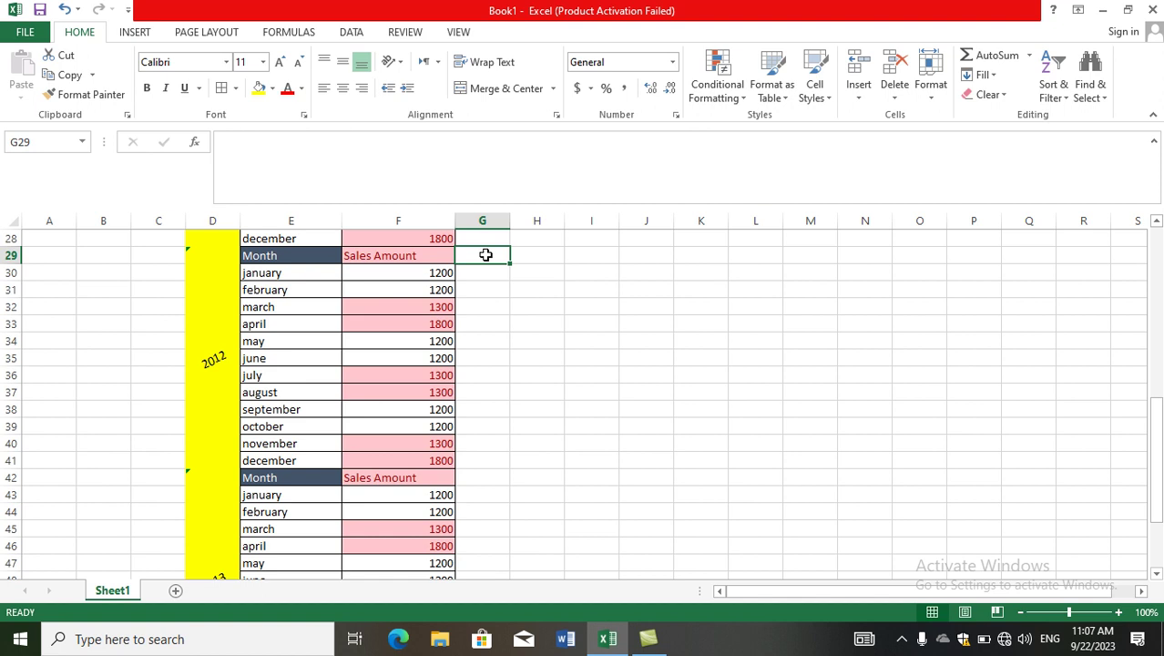
{"action": "left_click_drag", "start_coordinate": [538, 253], "coordinate": [581, 259]}
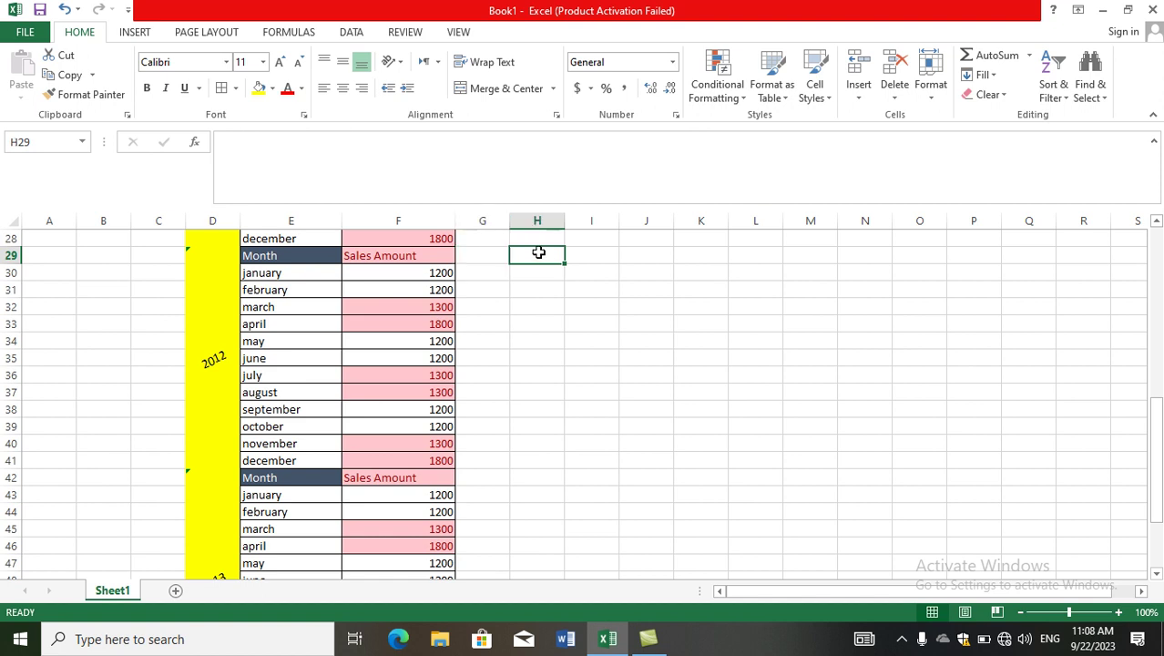
{"action": "left_click", "coordinate": [582, 259]}
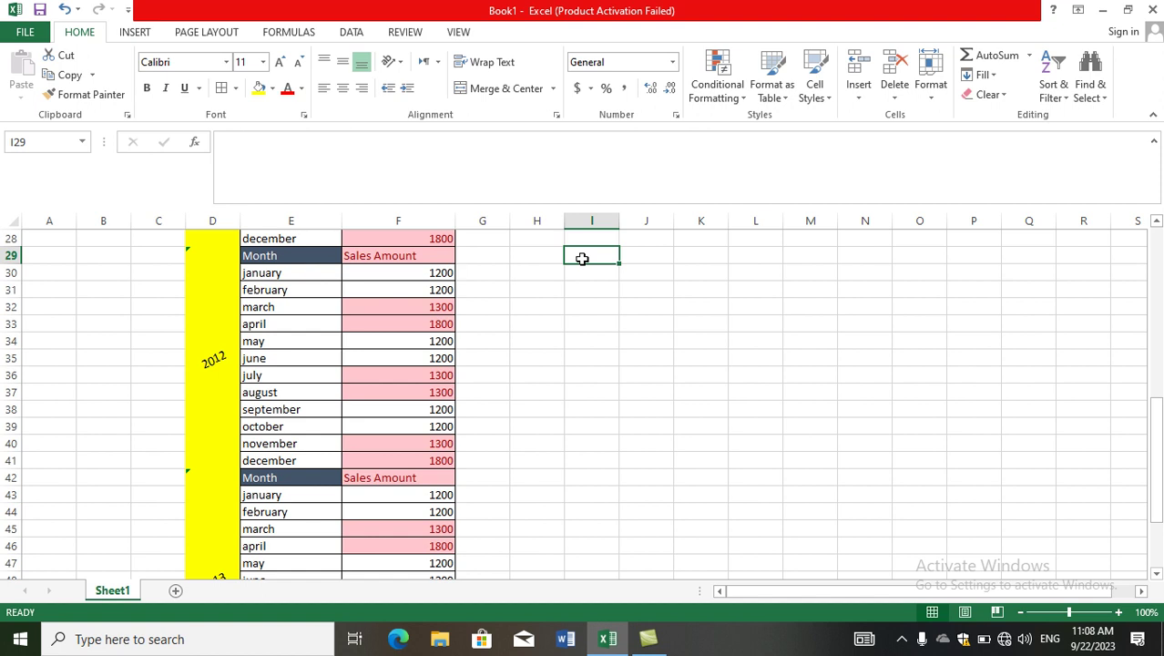
Step: Undo the previous highlighting and apply a Less Than =$F$10 (1300) rule with Light Red Fill
{"action": "key", "text": "ctrl+z"}
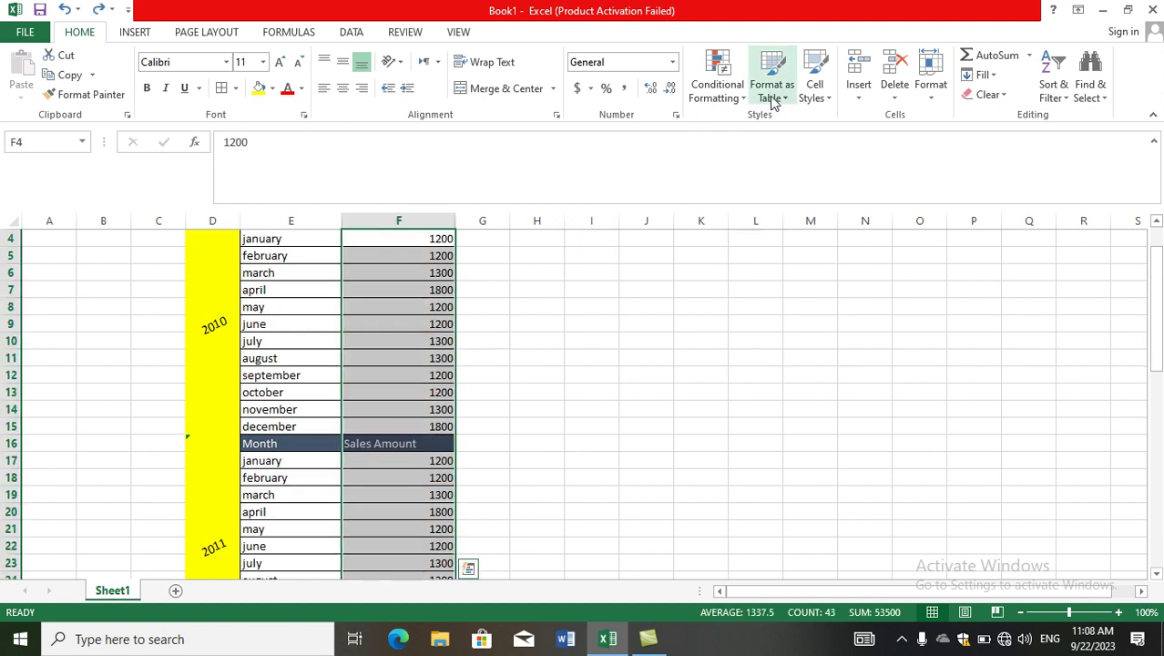
{"action": "left_click", "coordinate": [719, 93]}
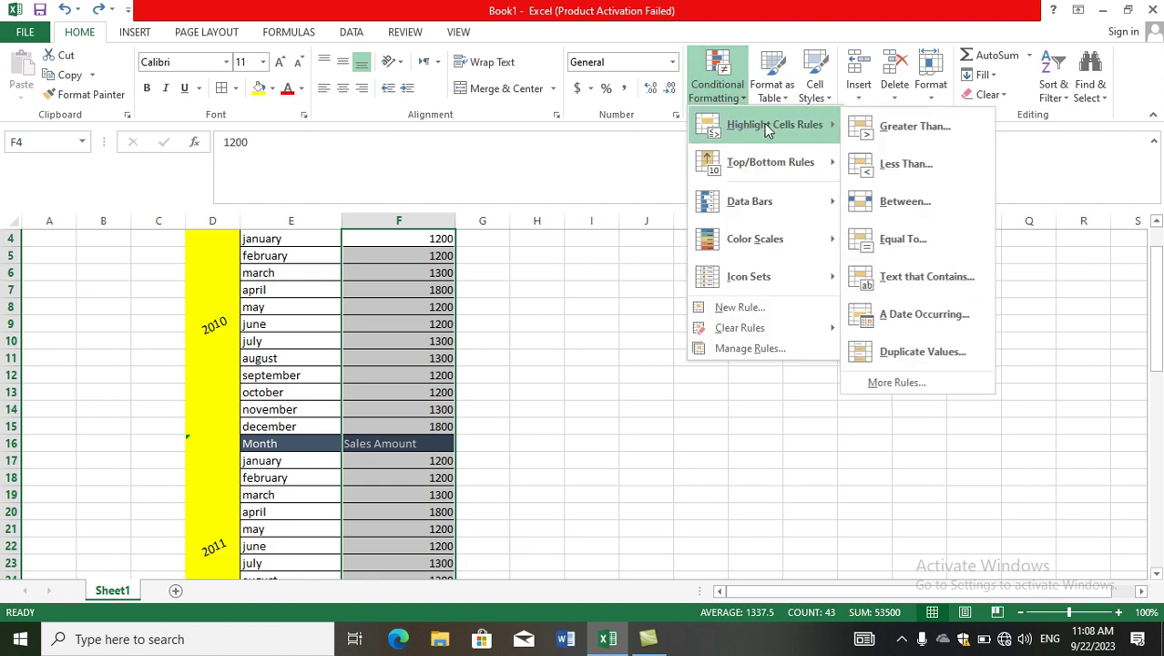
{"action": "mouse_move", "coordinate": [774, 125]}
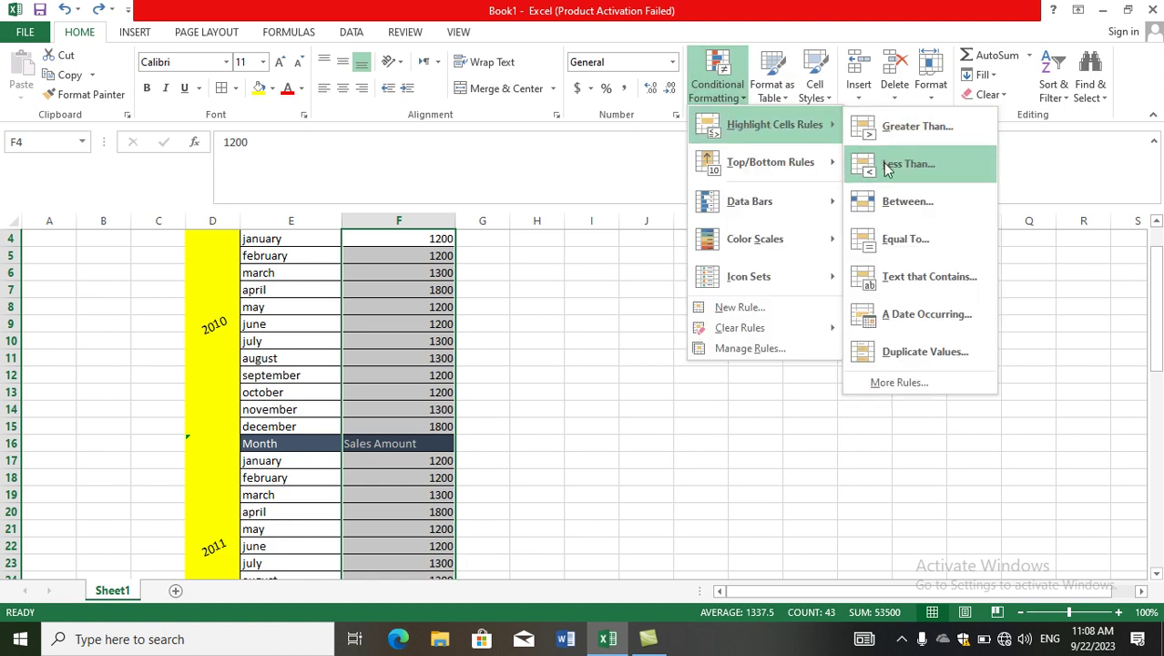
{"action": "left_click", "coordinate": [888, 166]}
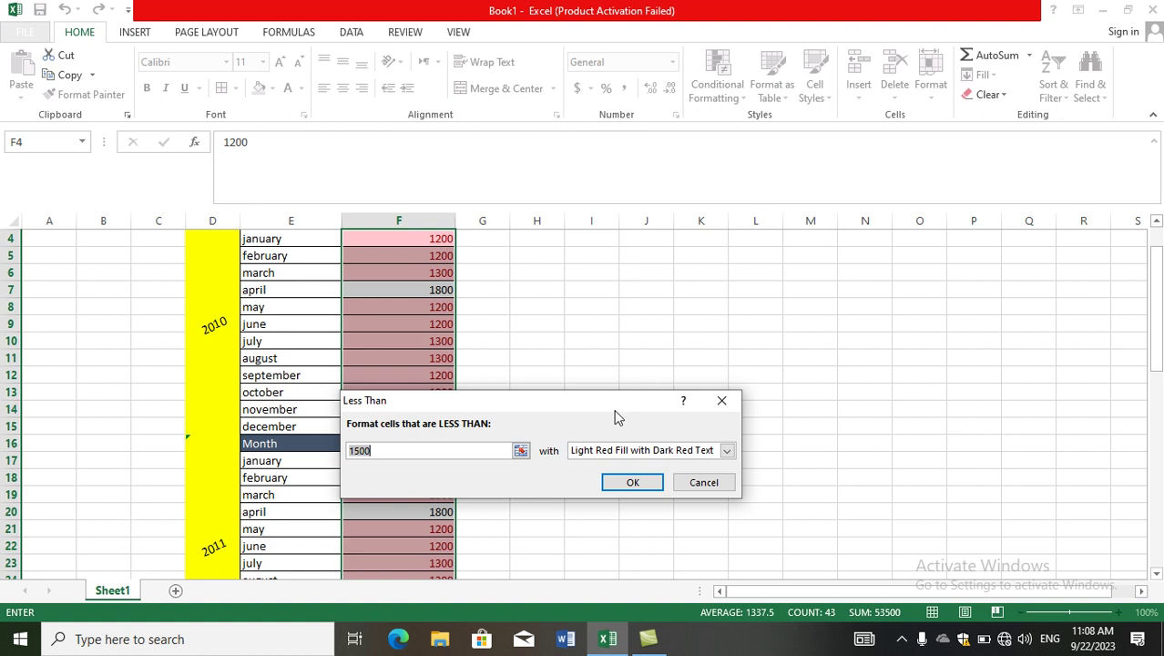
{"action": "key", "text": "BackSpace"}
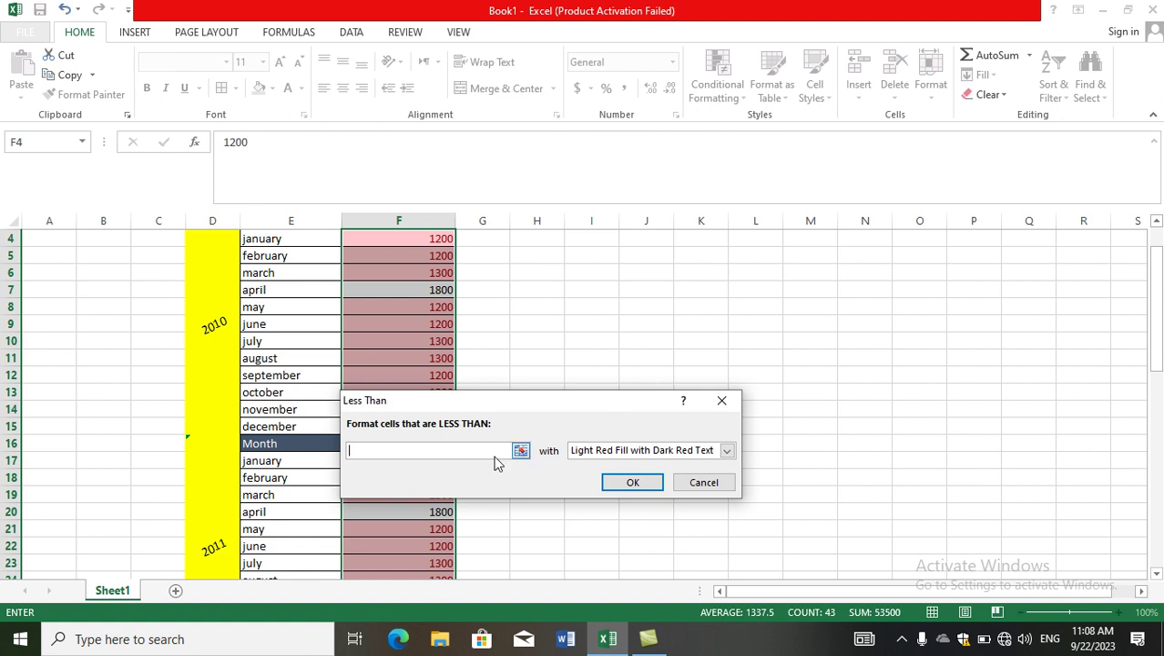
{"action": "left_click", "coordinate": [431, 344]}
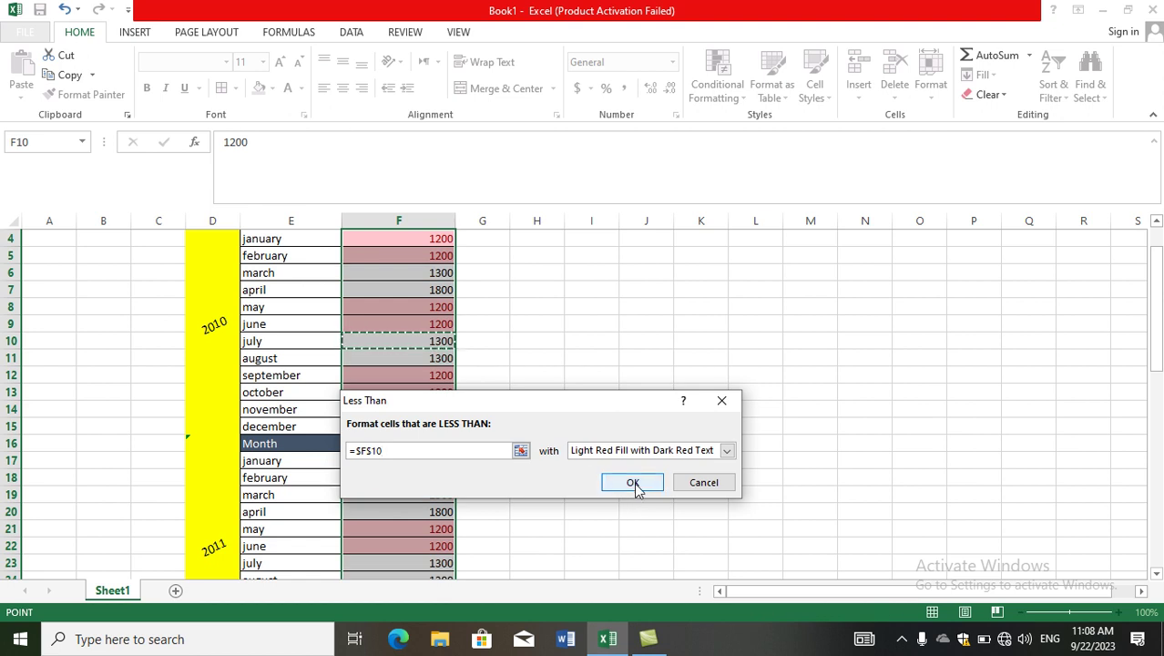
{"action": "left_click", "coordinate": [636, 483]}
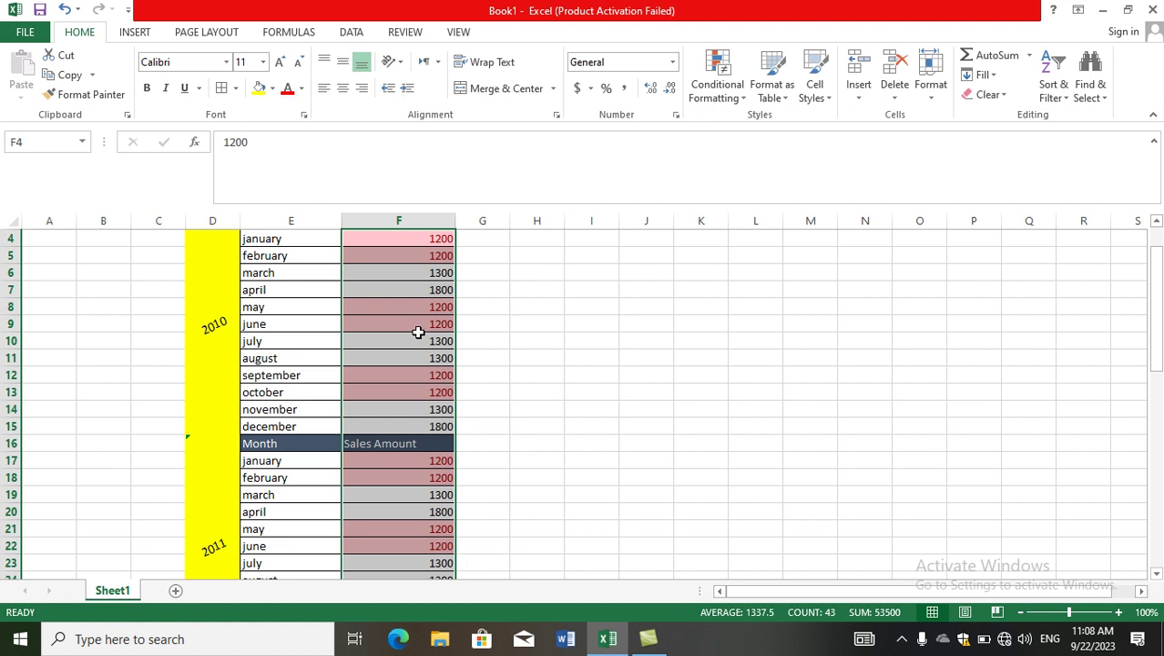
{"action": "left_click", "coordinate": [711, 95]}
{"action": "mouse_move", "coordinate": [774, 125]}
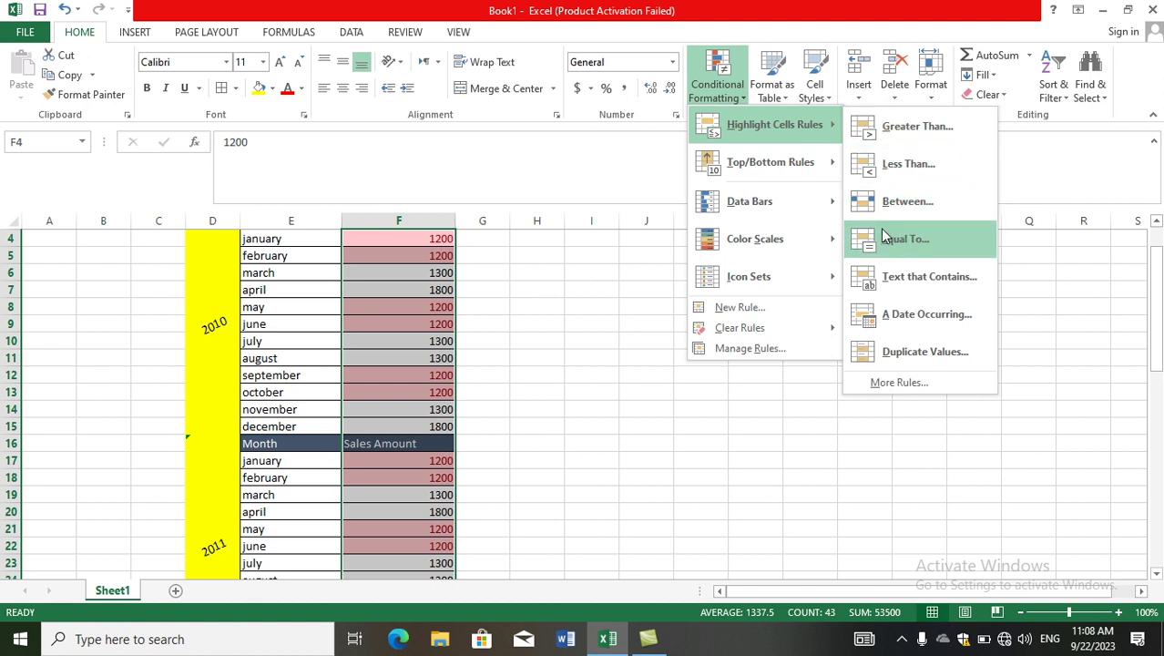
{"action": "left_click", "coordinate": [882, 202]}
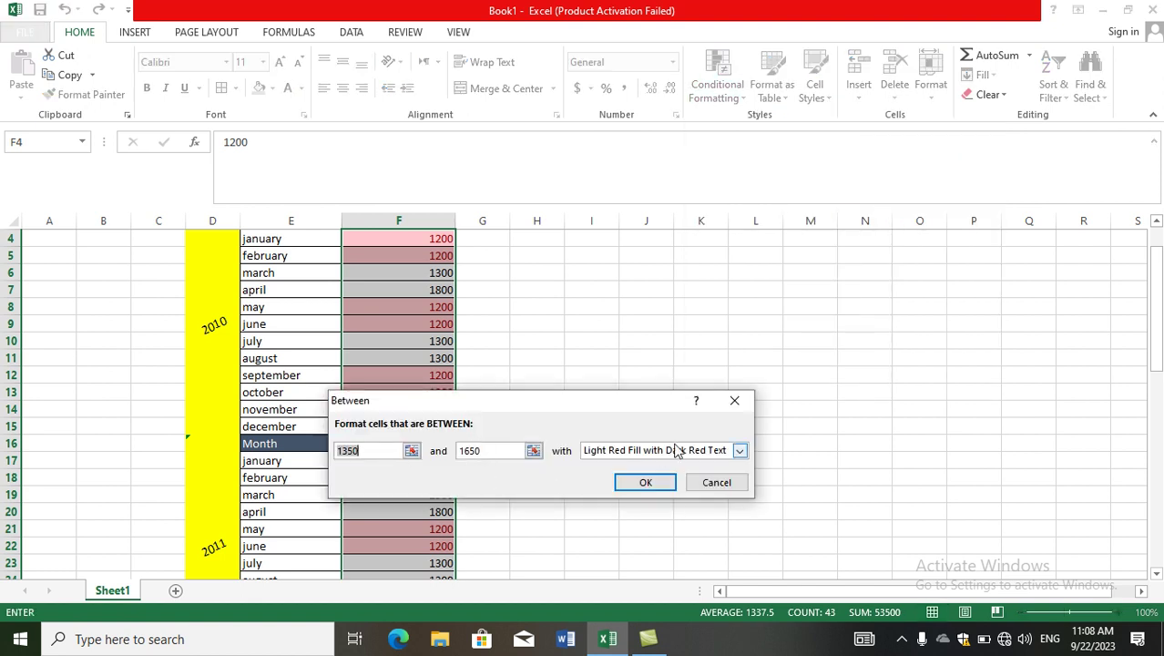
{"action": "left_click", "coordinate": [734, 405]}
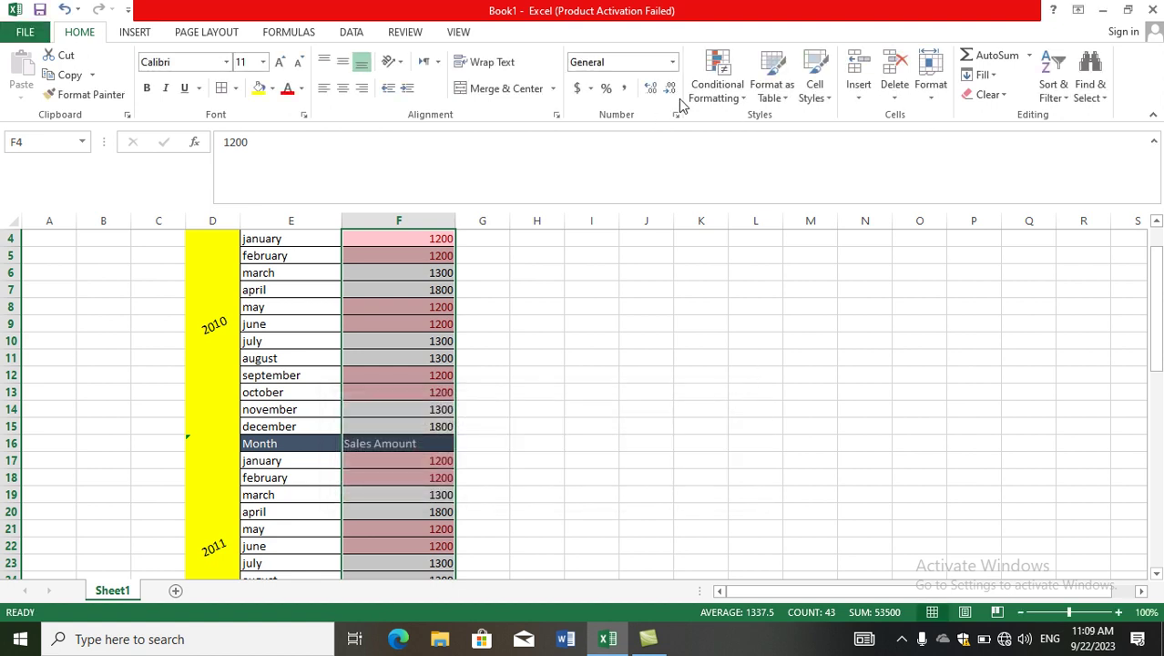
{"action": "left_click", "coordinate": [715, 103]}
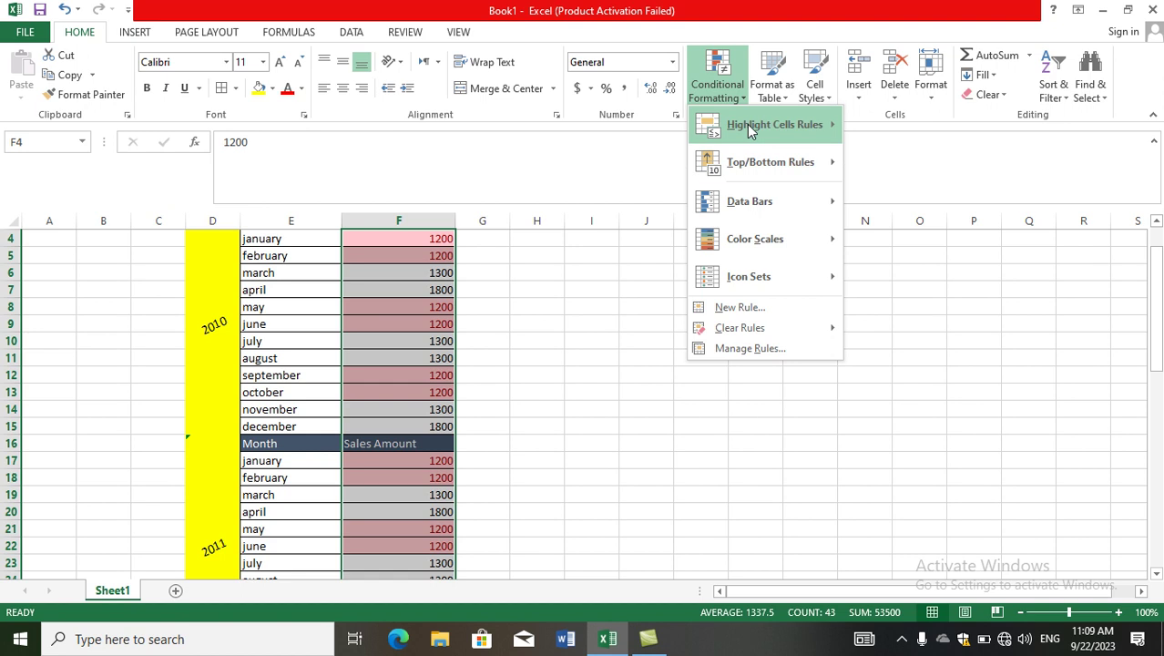
{"action": "mouse_move", "coordinate": [774, 125]}
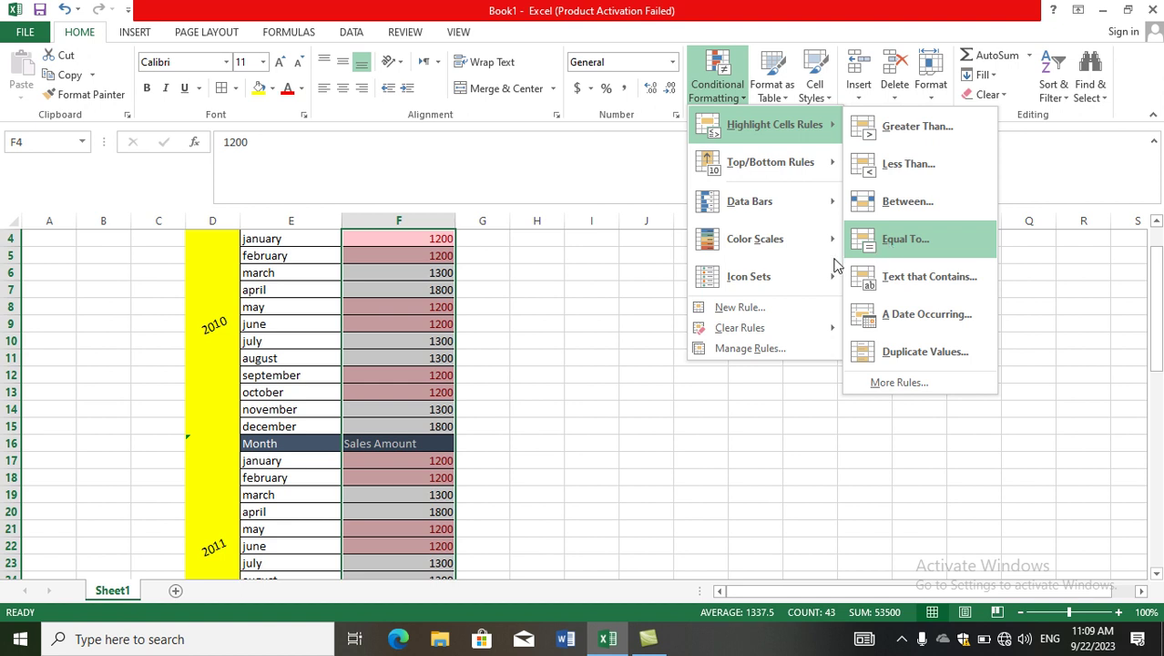
{"action": "key", "text": "Escape"}
{"action": "key", "text": "Escape"}
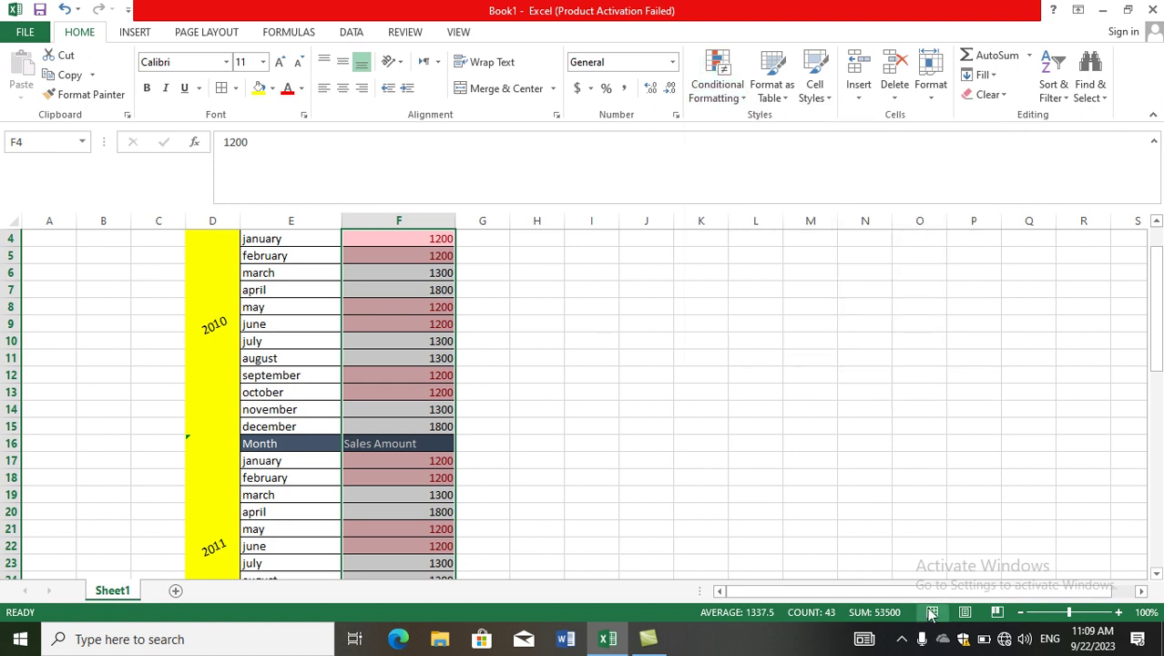
{"action": "left_click", "coordinate": [903, 641]}
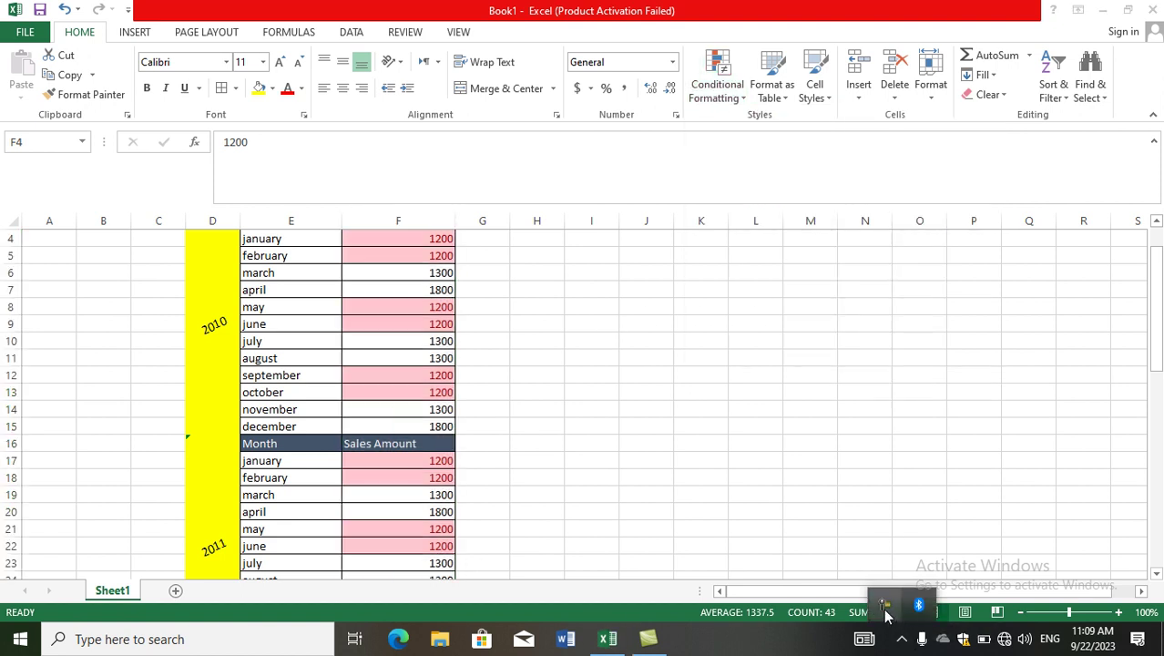